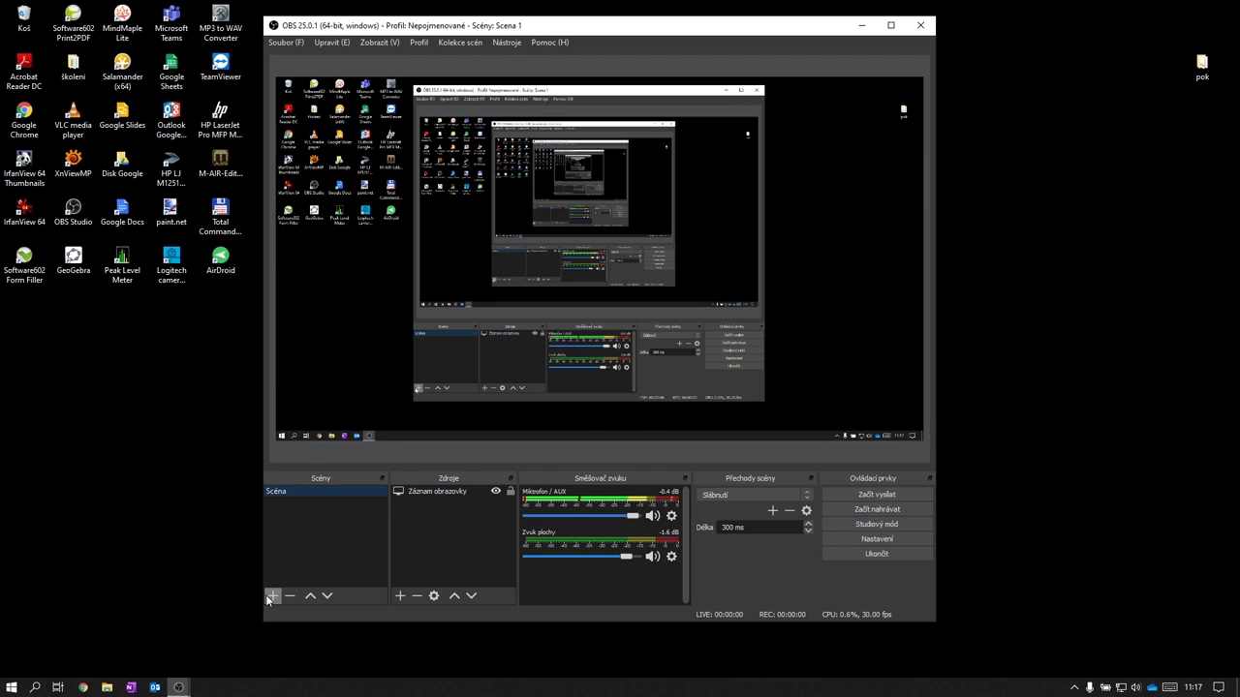
- Add the scene Scéna 2 and give it a new display capture source, Záznam obrazovky 2, showing Obrazovka 1 (1920x1080 @ 0,0)
click(272, 596)
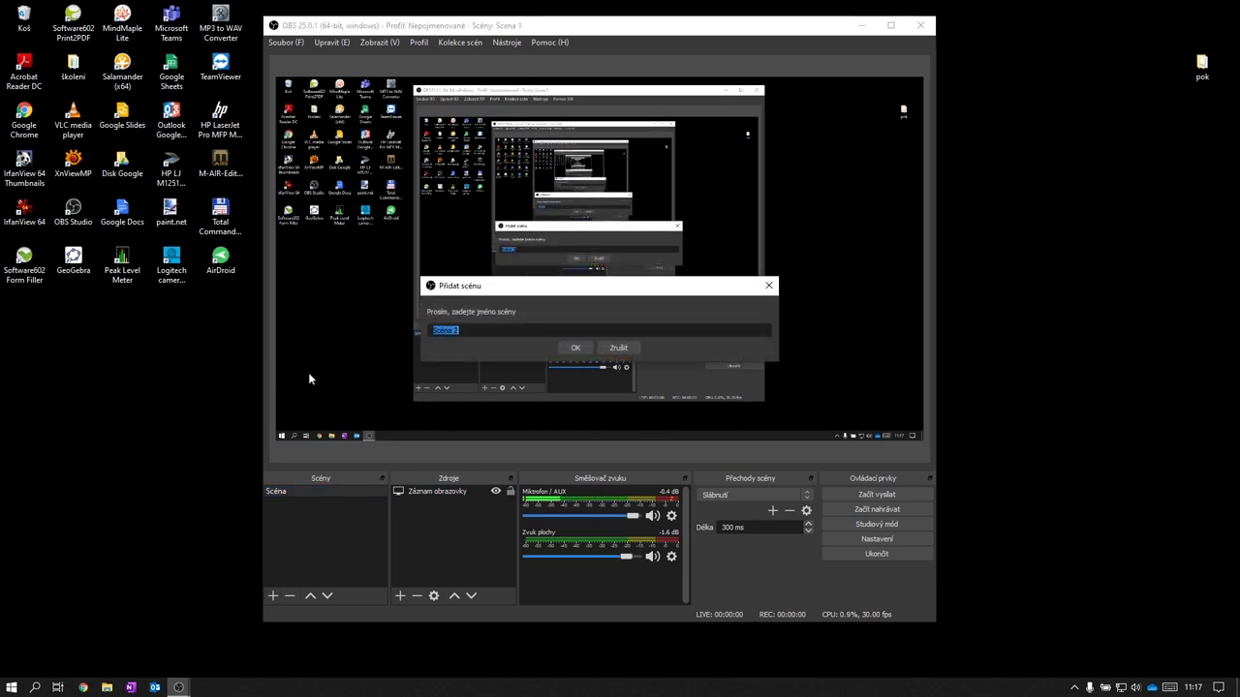
click(572, 348)
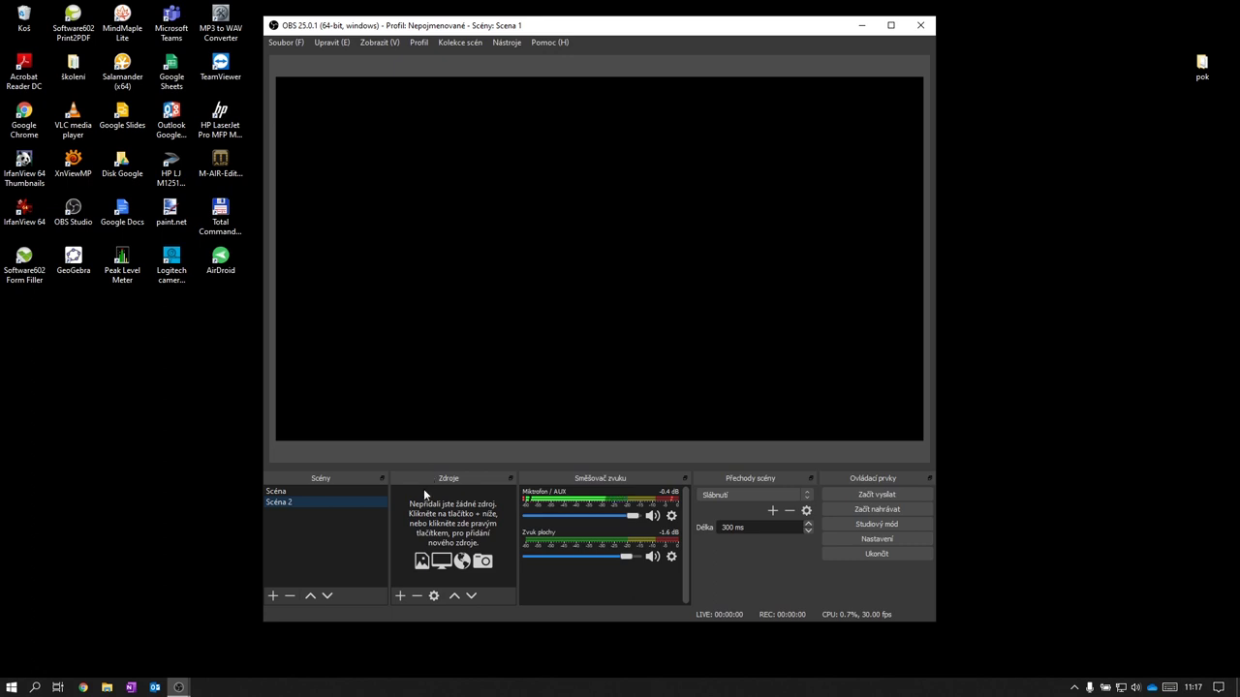
click(398, 596)
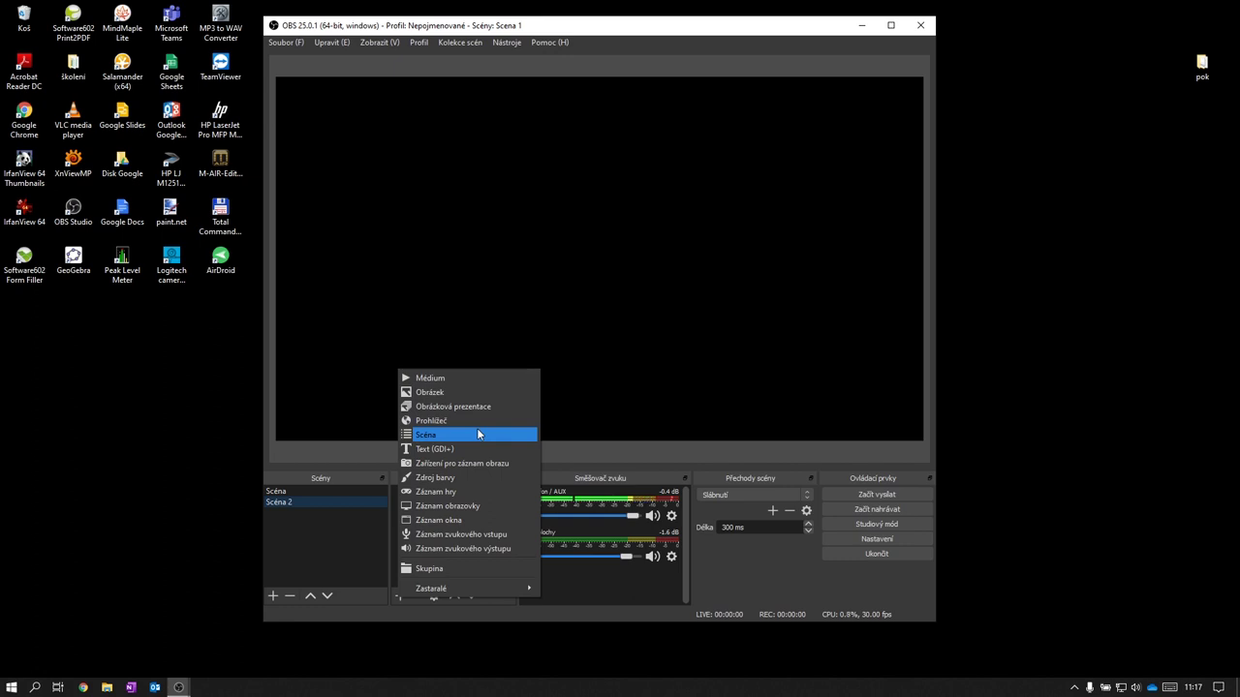
click(466, 507)
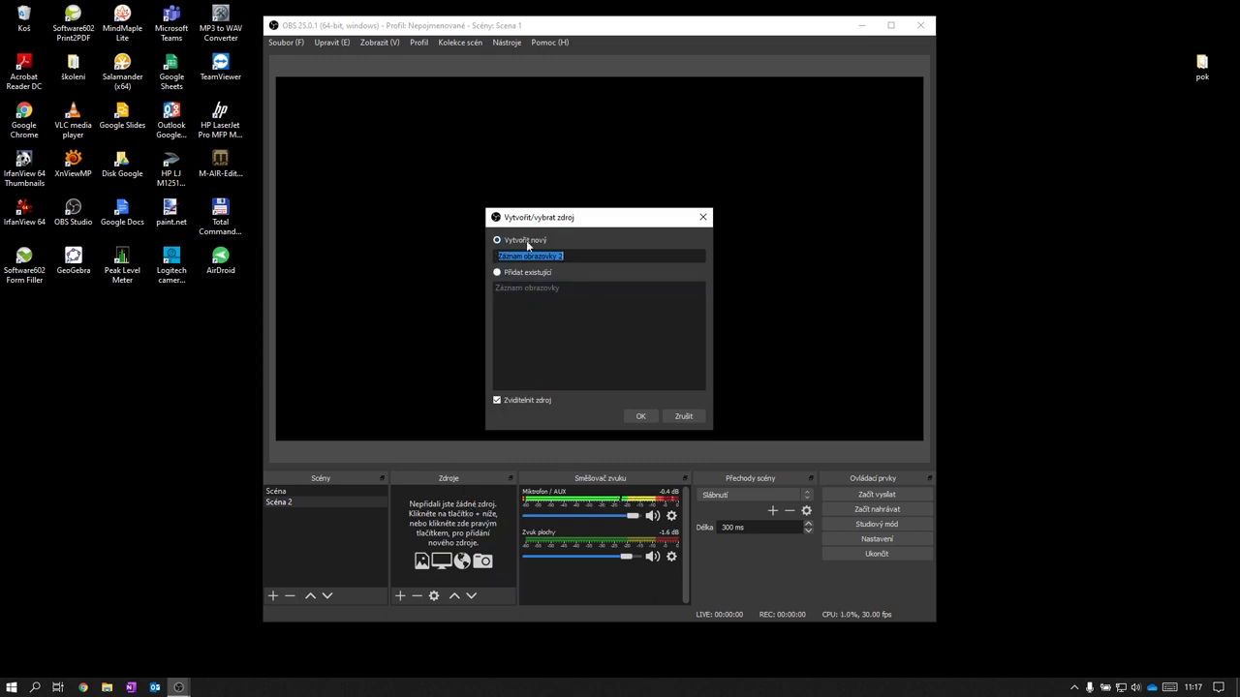
click(641, 416)
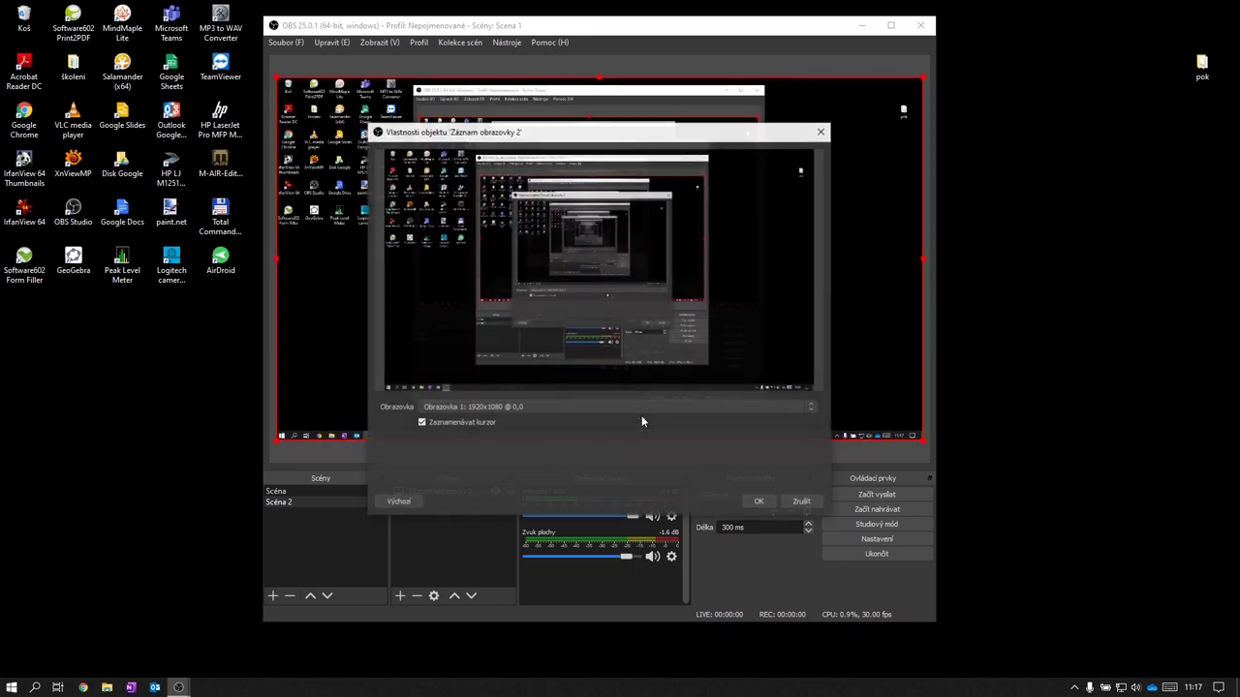
click(543, 408)
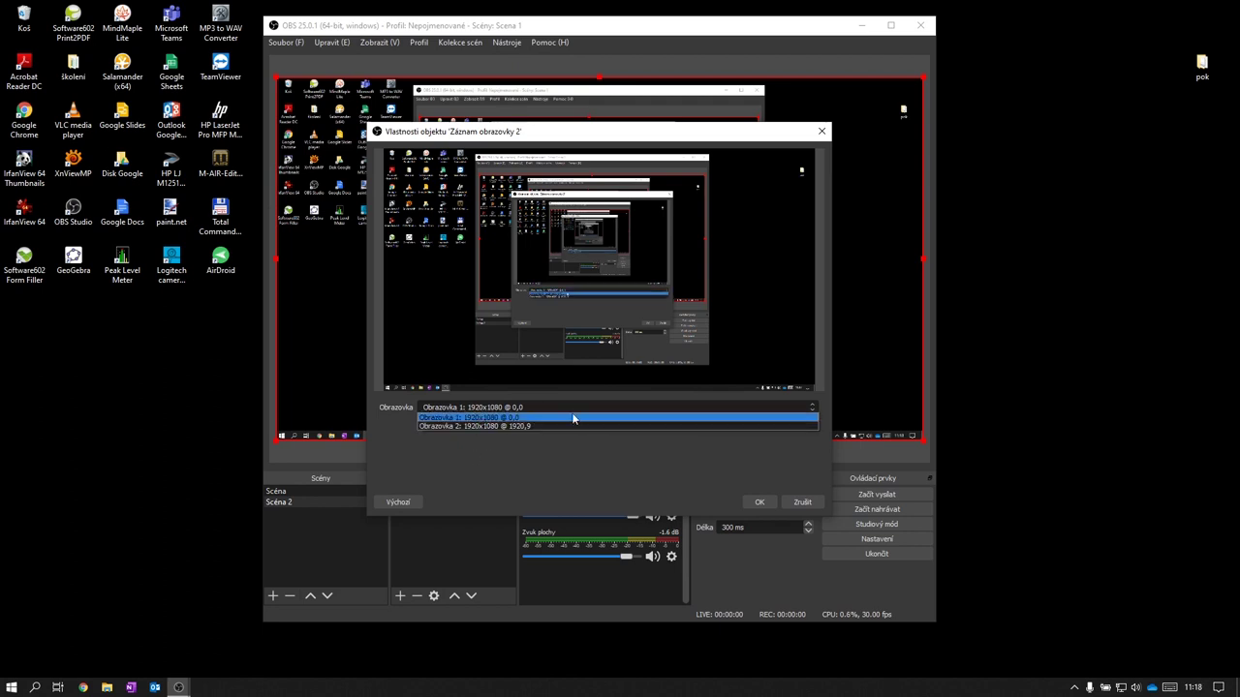
click(500, 417)
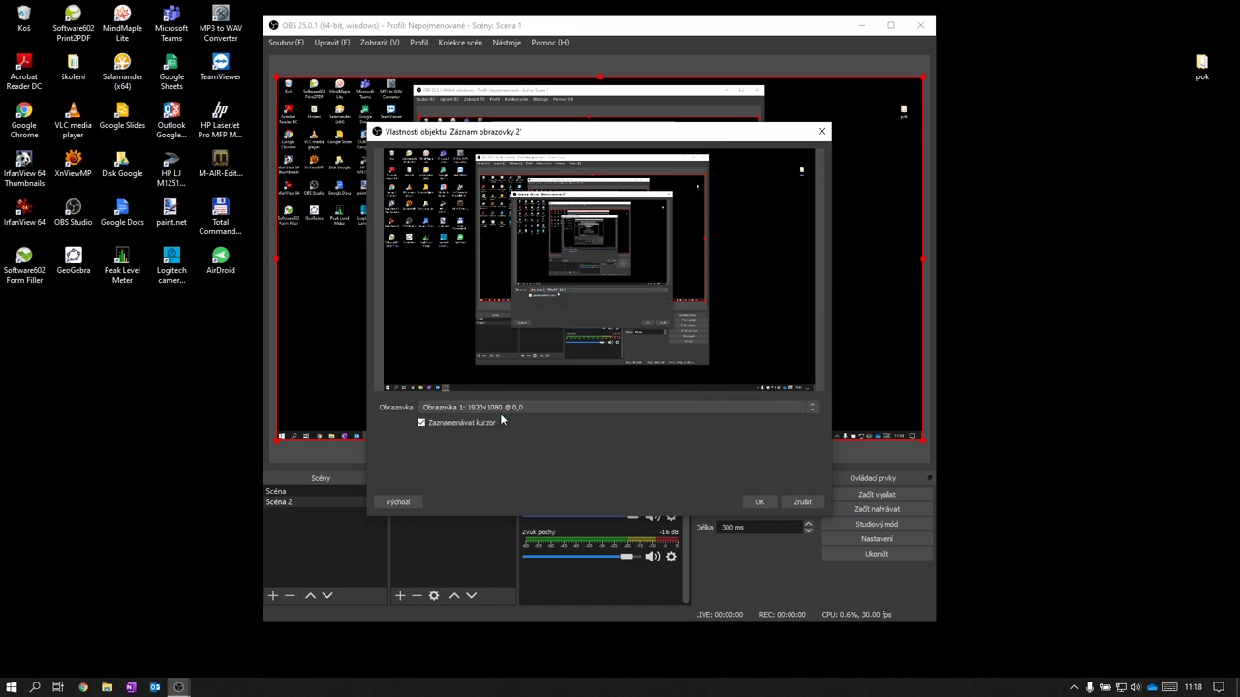
click(759, 502)
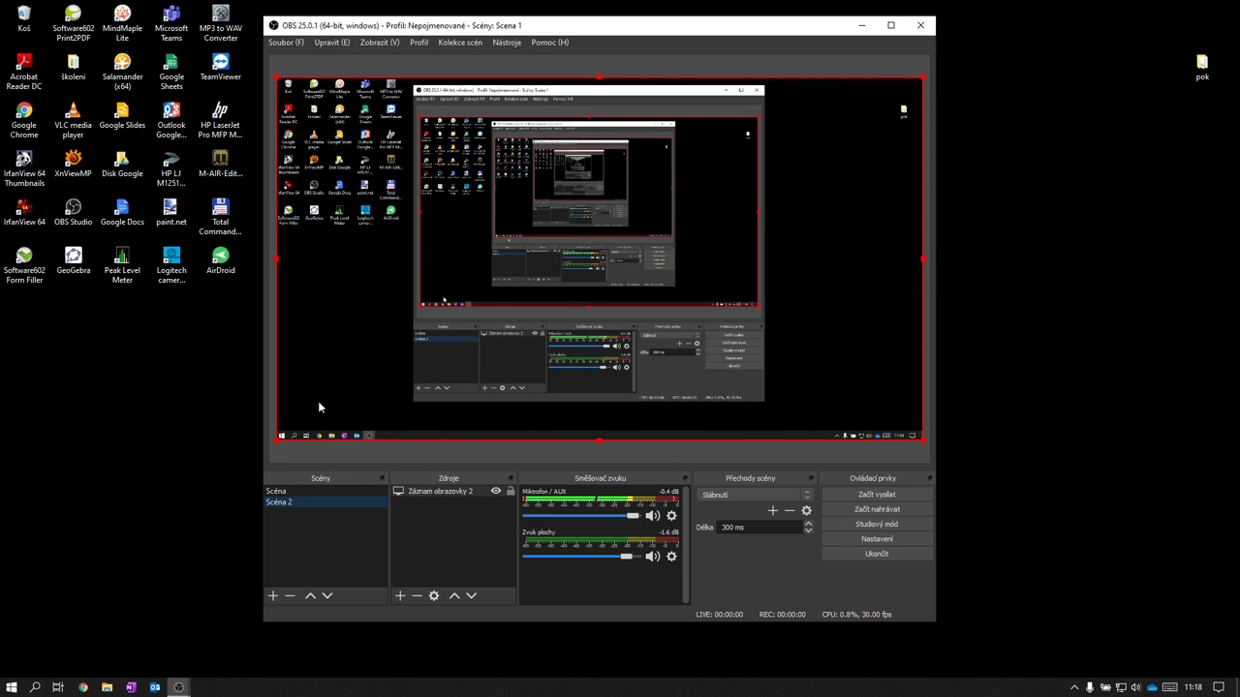
click(456, 510)
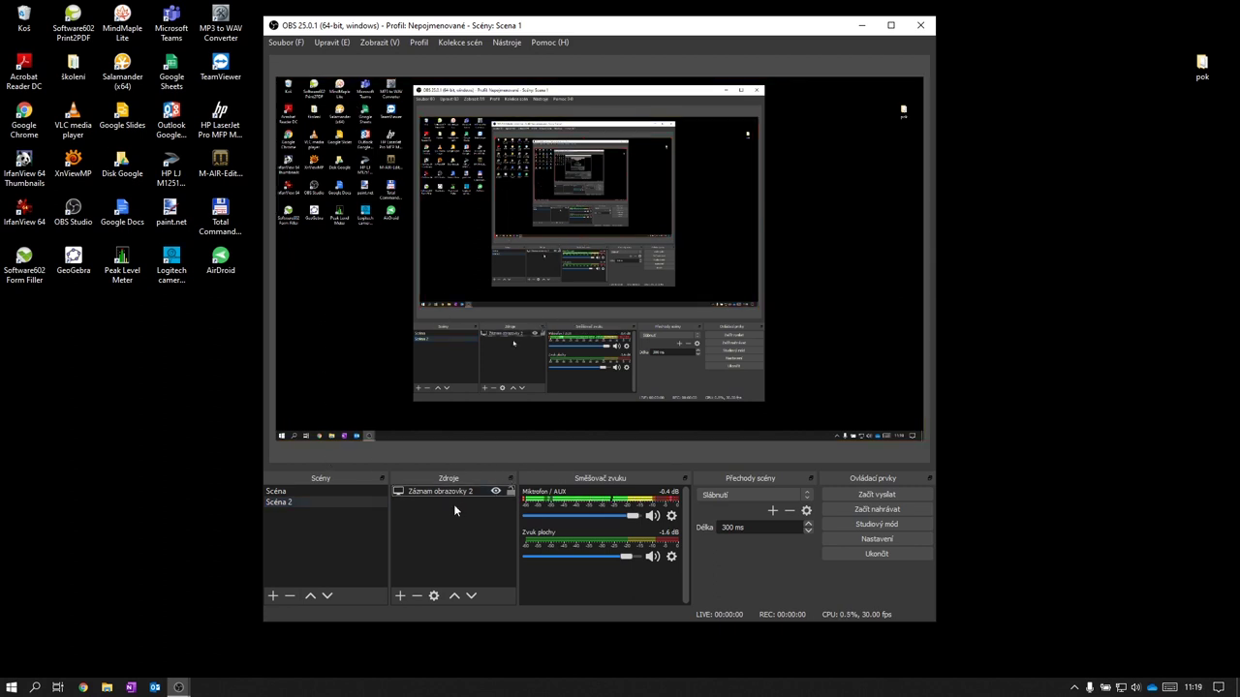
- Add a new video capture device source to Scéna 2 with c922 Pro Stream Webcam as its device
click(397, 596)
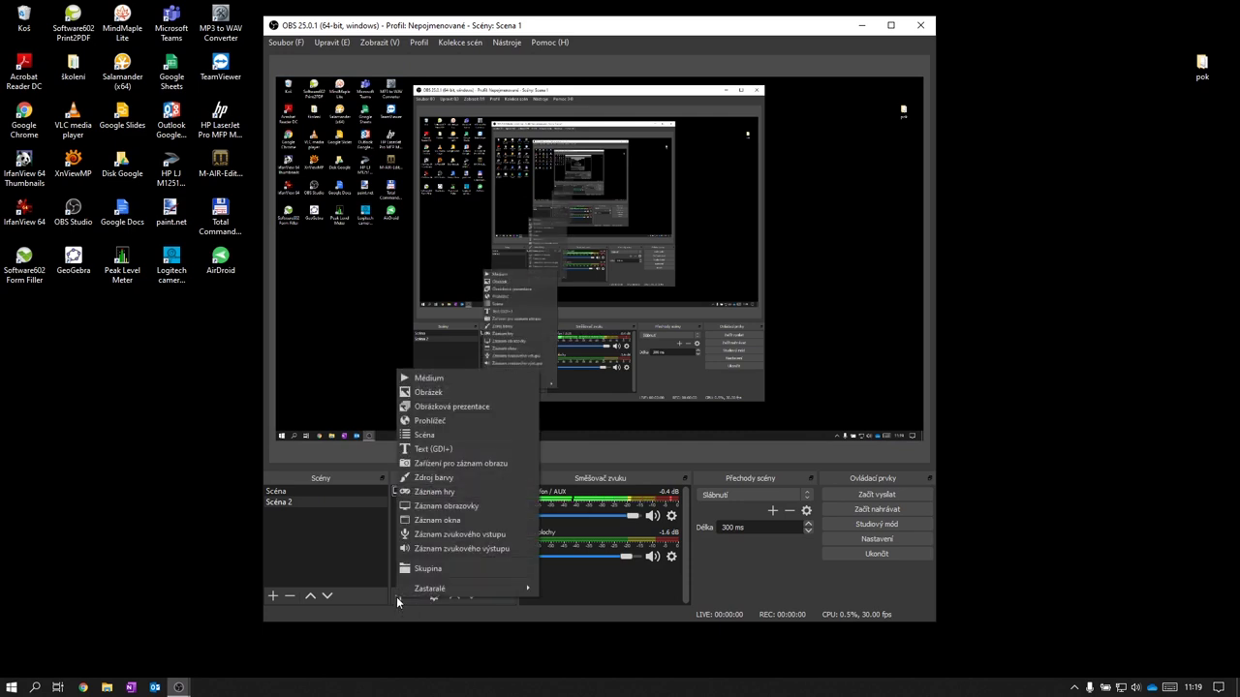
click(433, 464)
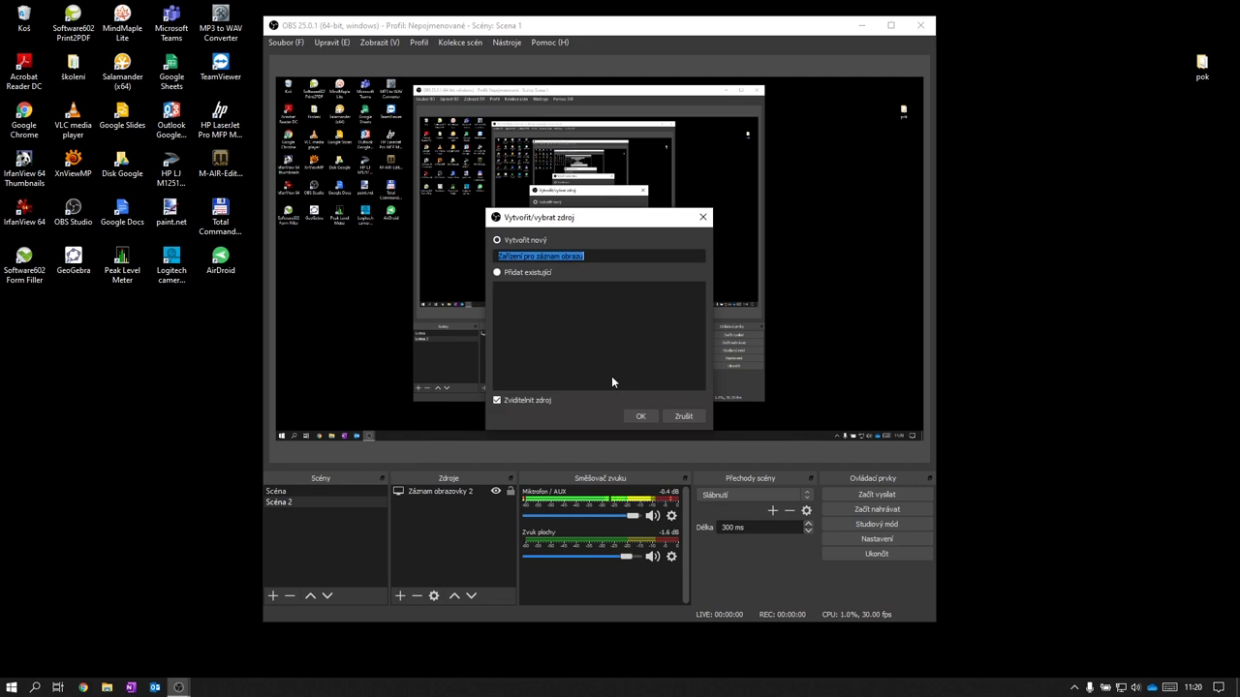
click(639, 416)
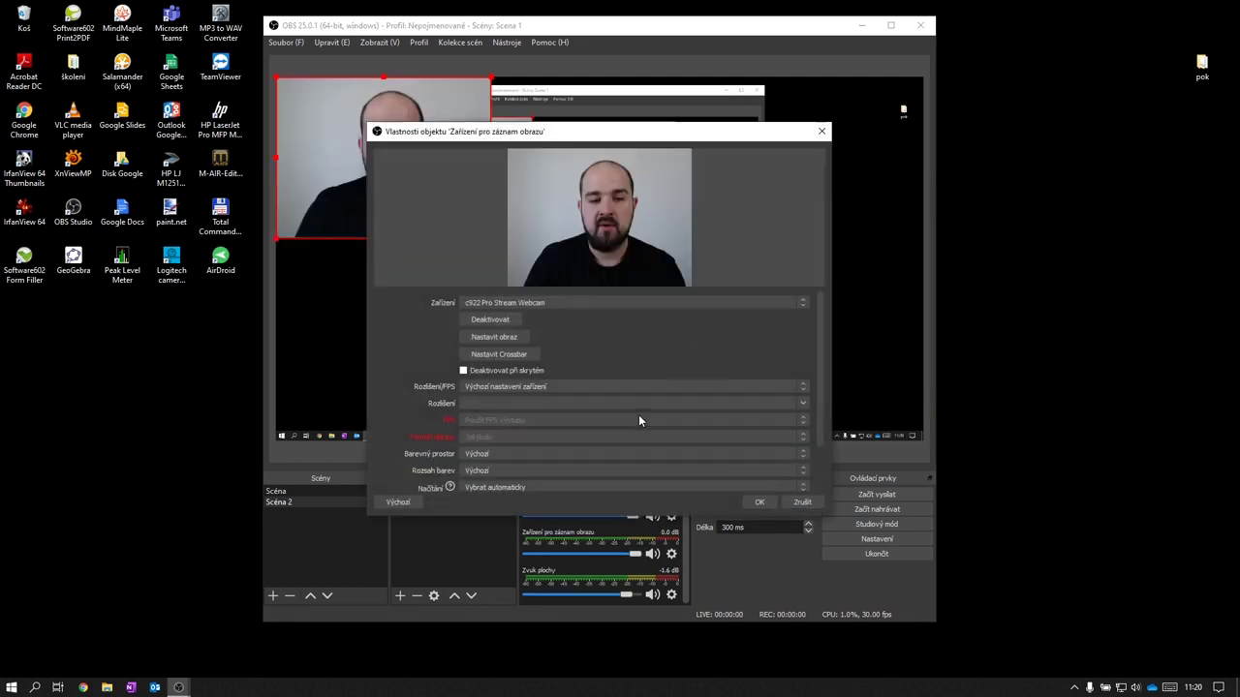
click(589, 303)
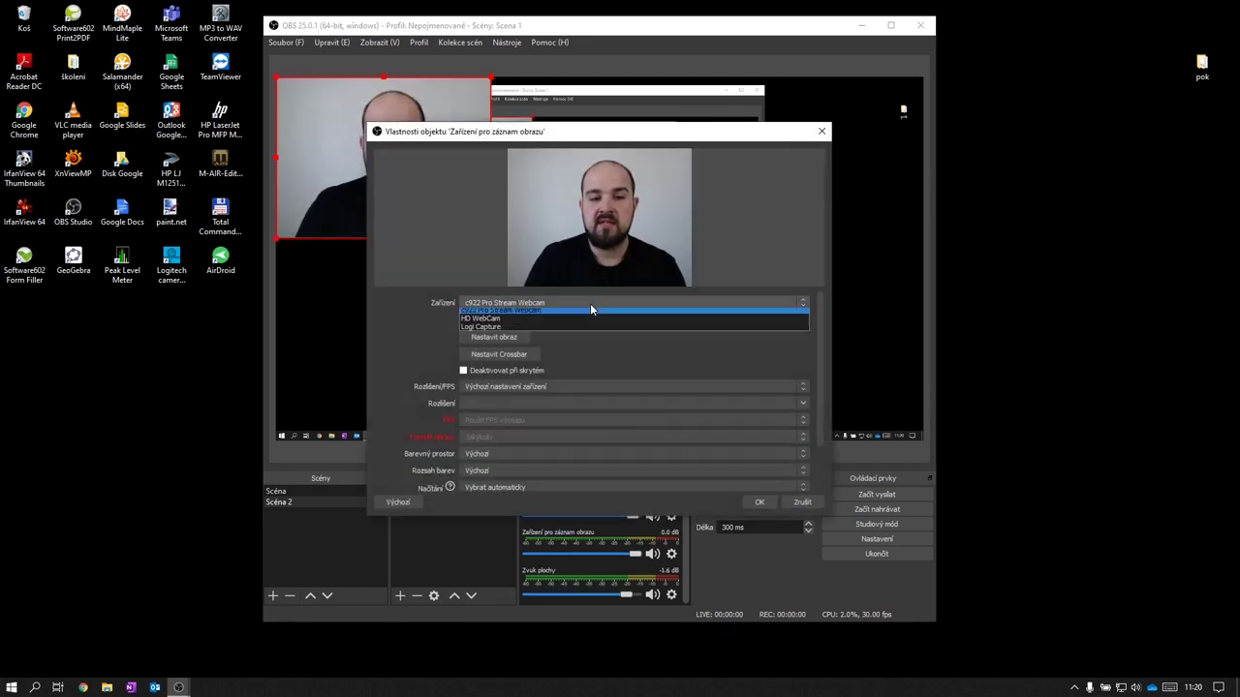
click(525, 314)
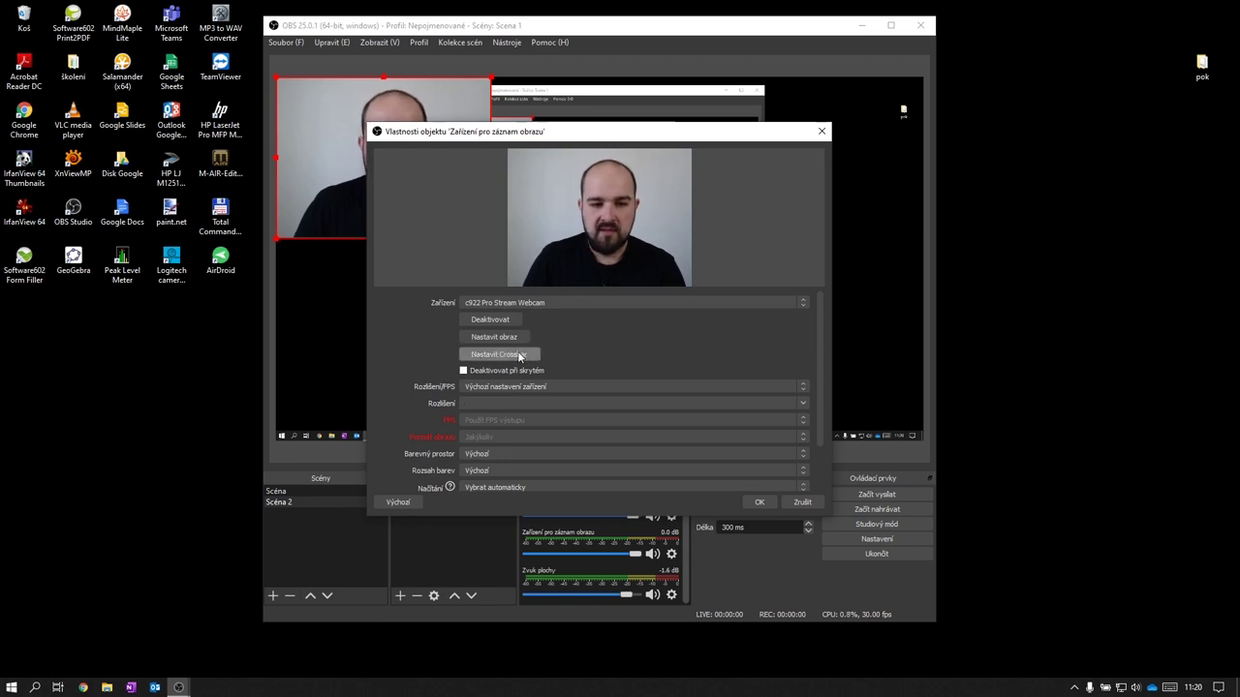
- Set the webcam source's Rozlišení/FPS mode to Vlastní with a resolution of 1920x1080 and accept the properties
click(512, 388)
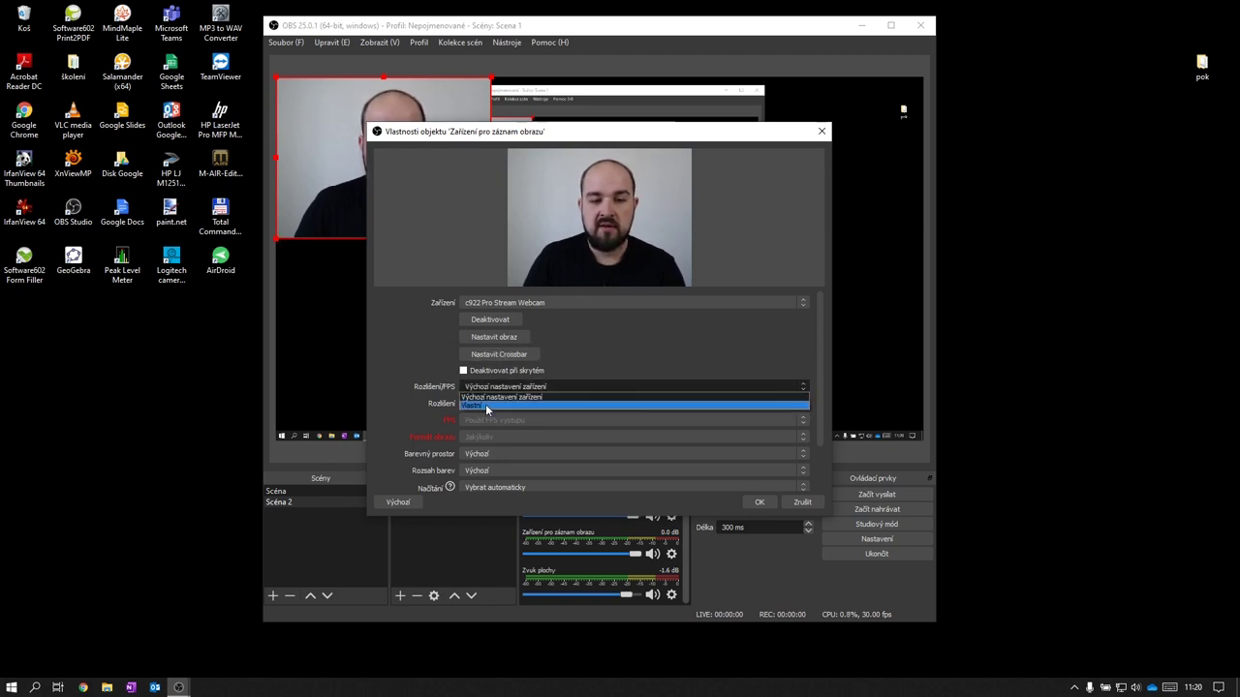
click(506, 405)
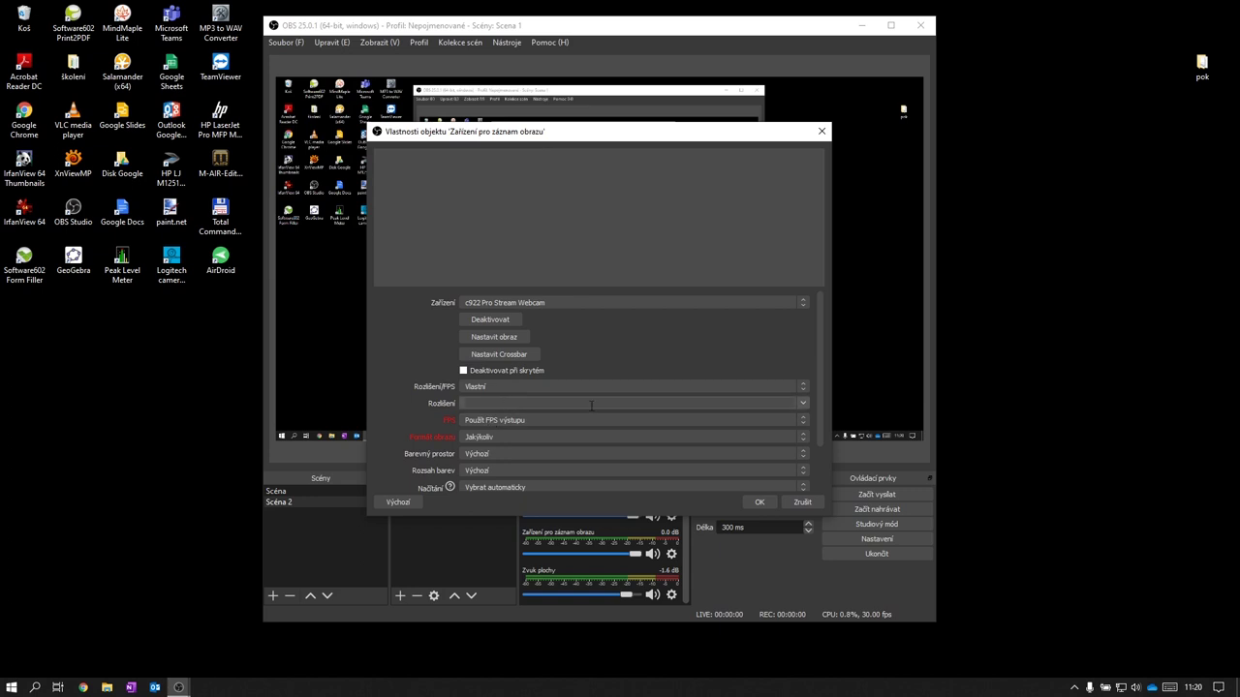
click(797, 405)
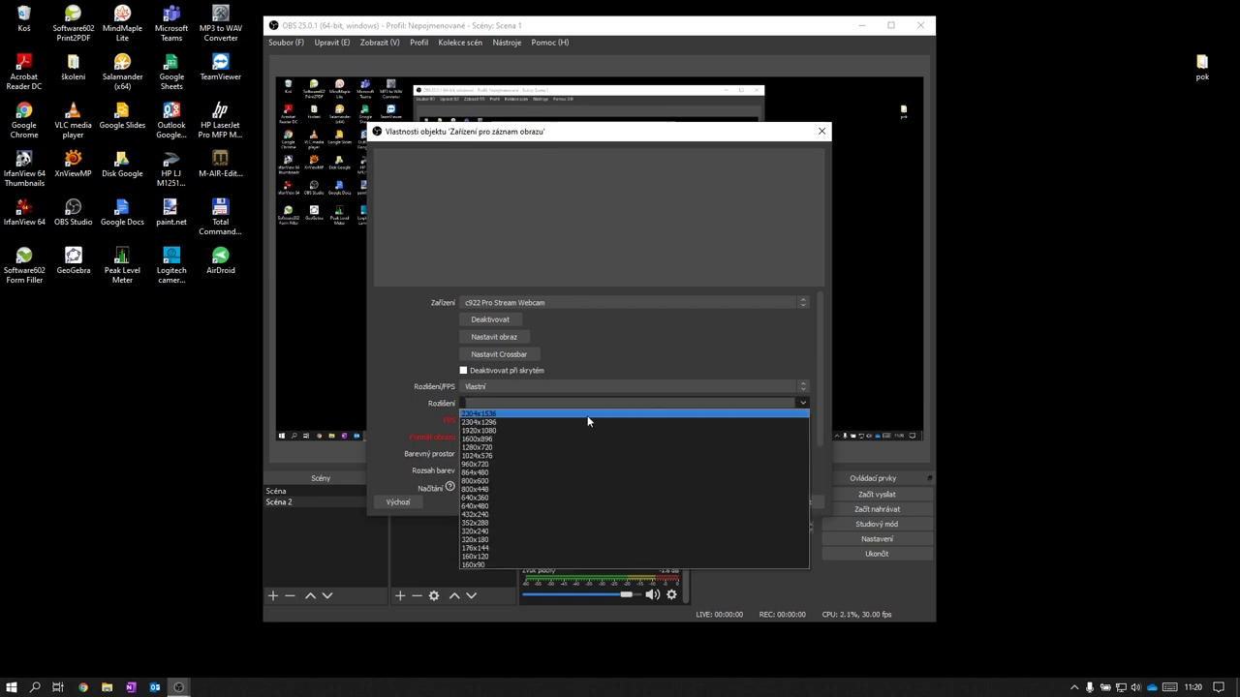
click(532, 430)
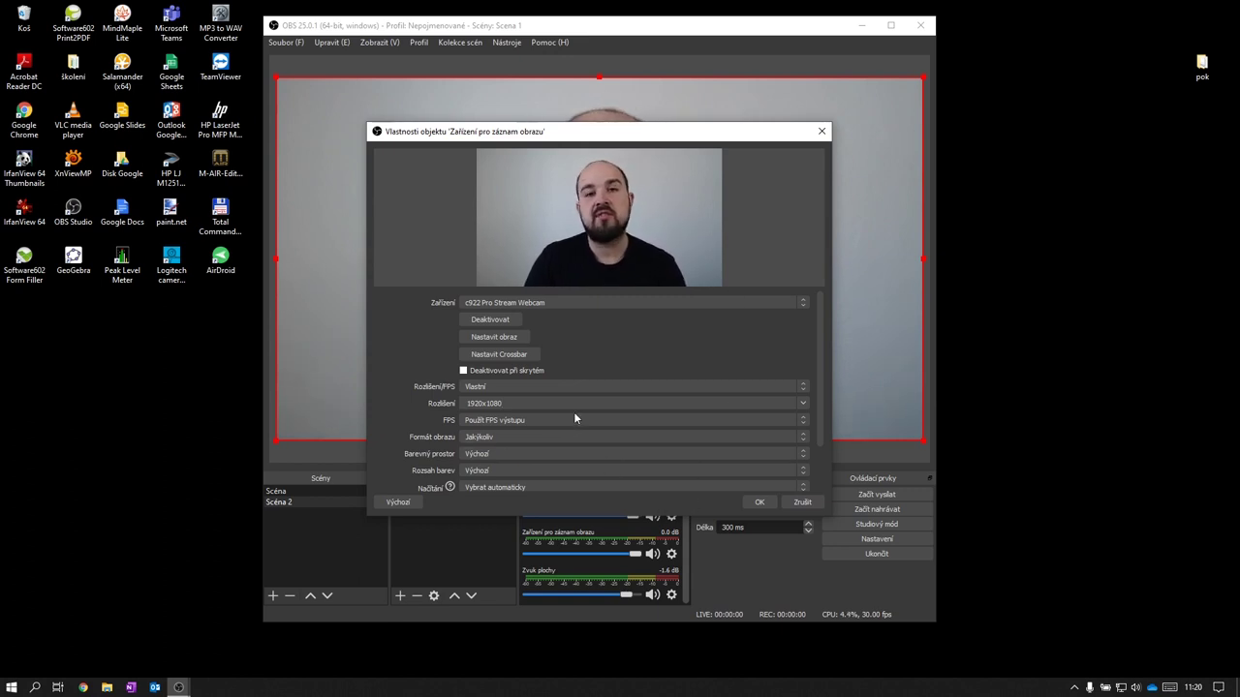
click(758, 503)
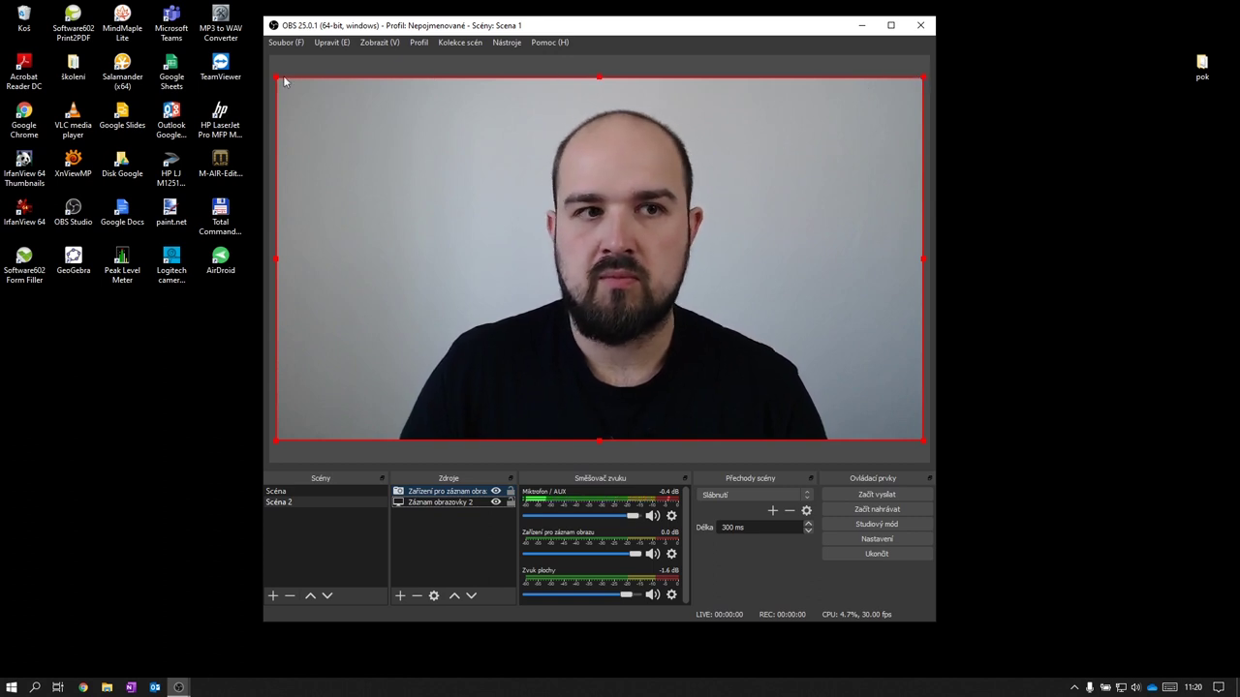
- Shrink the webcam image into the lower-right part of the canvas and crop its left and right edges
drag(275, 83, 711, 313)
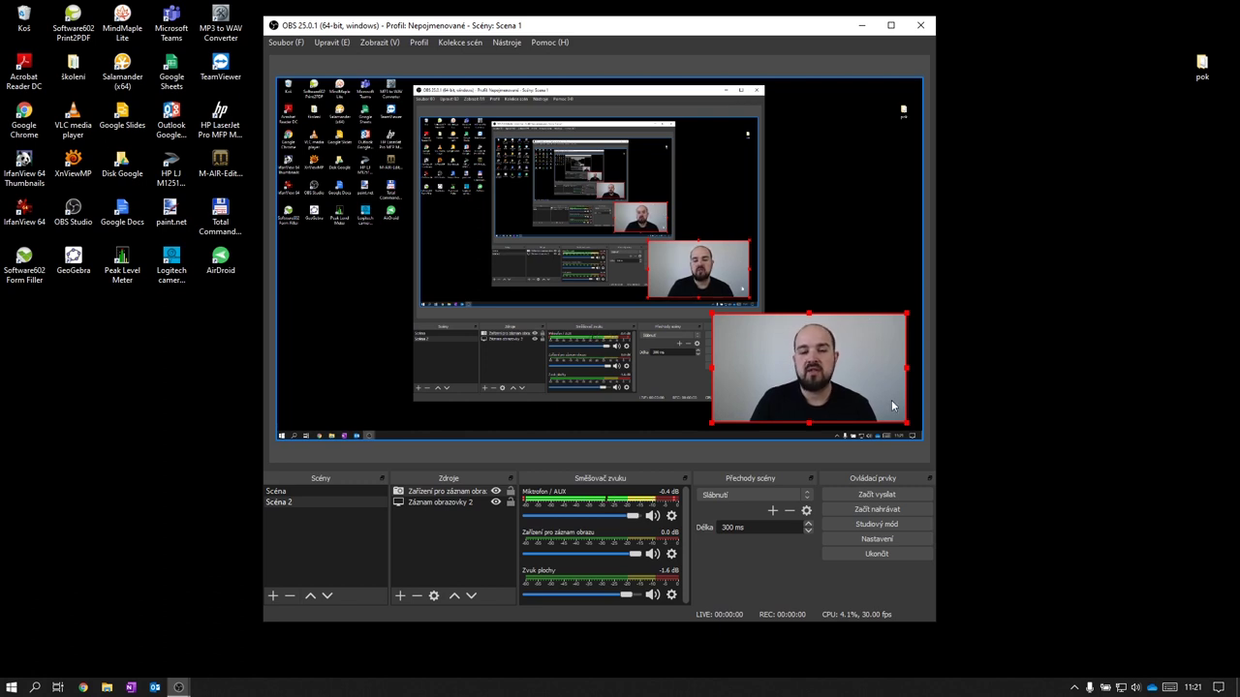
alt+click(713, 371)
drag(714, 371, 740, 371)
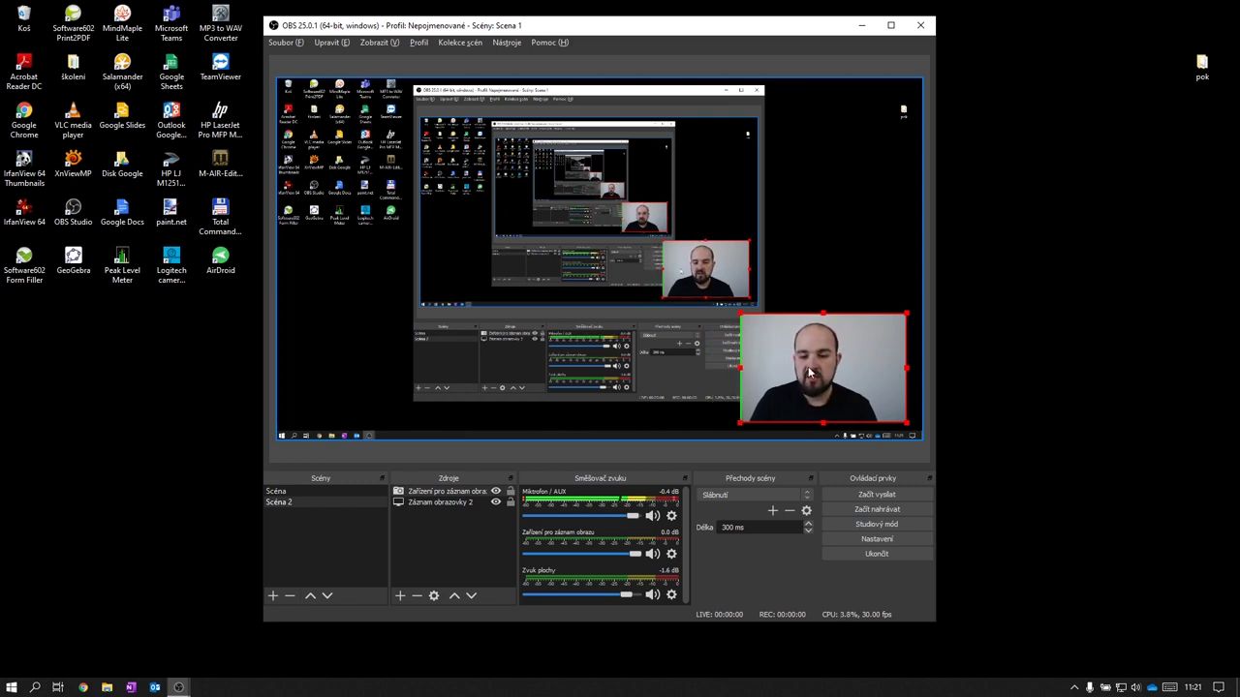
drag(906, 373, 885, 374)
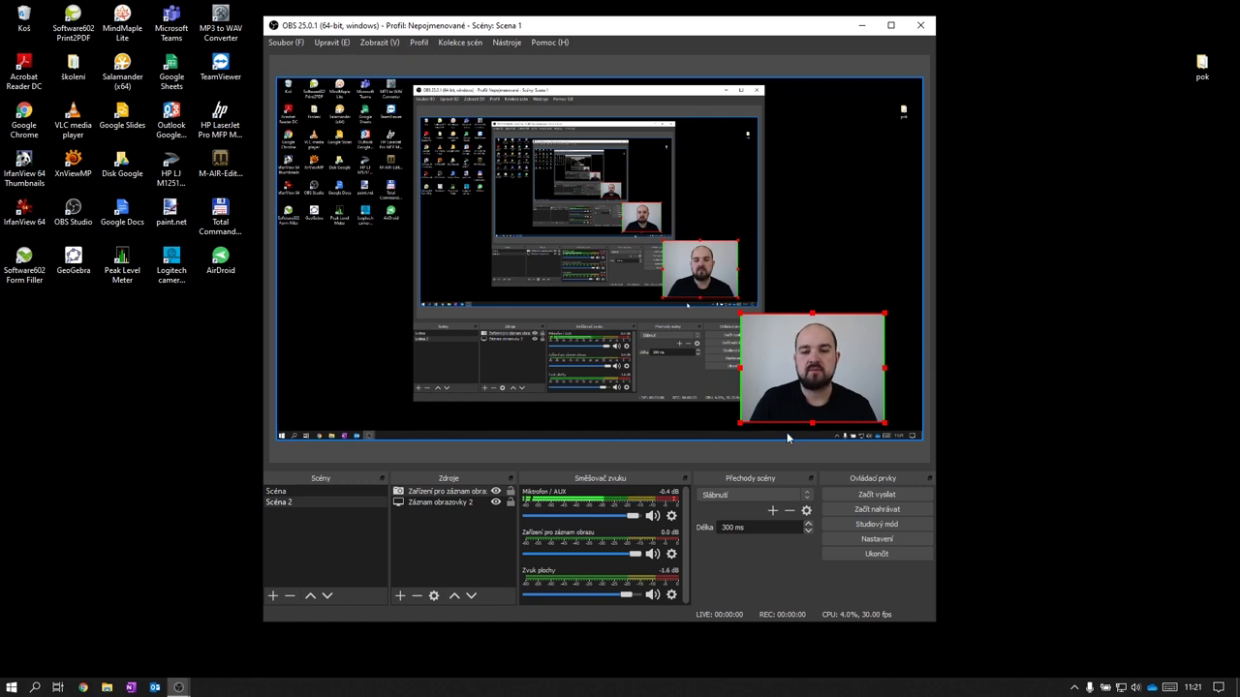
- Nudge the cropped webcam image slightly right and up to fine-tune its position on the canvas
key(Right)
key(Right)
key(Right)
key(Right)
key(Right)
key(Right)
key(Right)
key(Right)
key(Right)
key(Right)
key(Up)
key(Up)
key(Up)
key(Up)
key(Up)
key(Up)
key(Up)
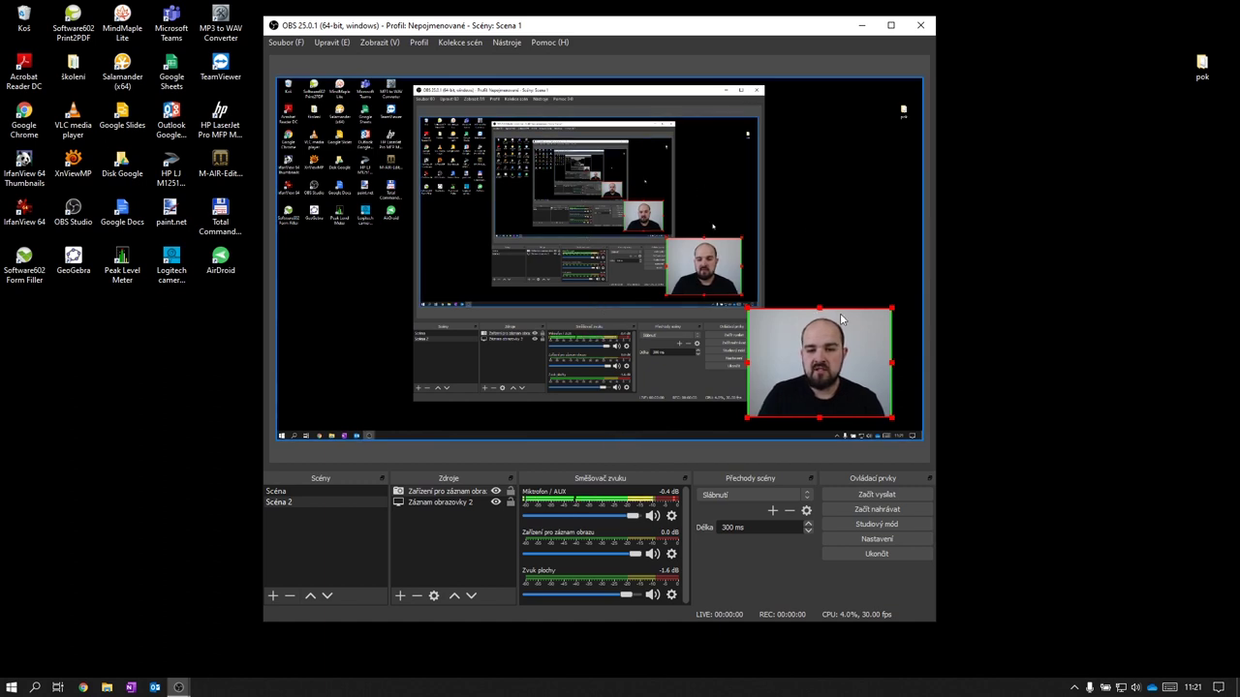
- Lock both the webcam source and the display capture source in Scéna 2 against accidental movement
click(554, 274)
click(780, 330)
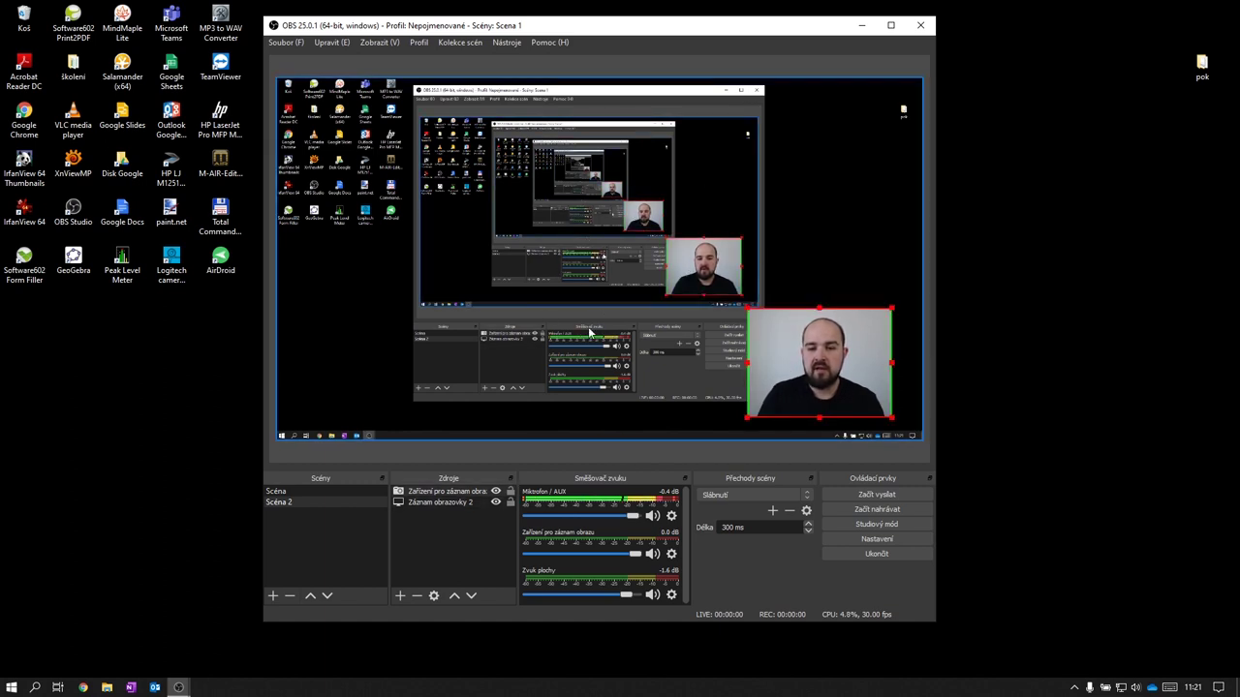
mouse_move(820, 227)
mouse_down()
mouse_move(756, 237)
mouse_move(742, 271)
mouse_move(847, 225)
mouse_move(824, 231)
mouse_up()
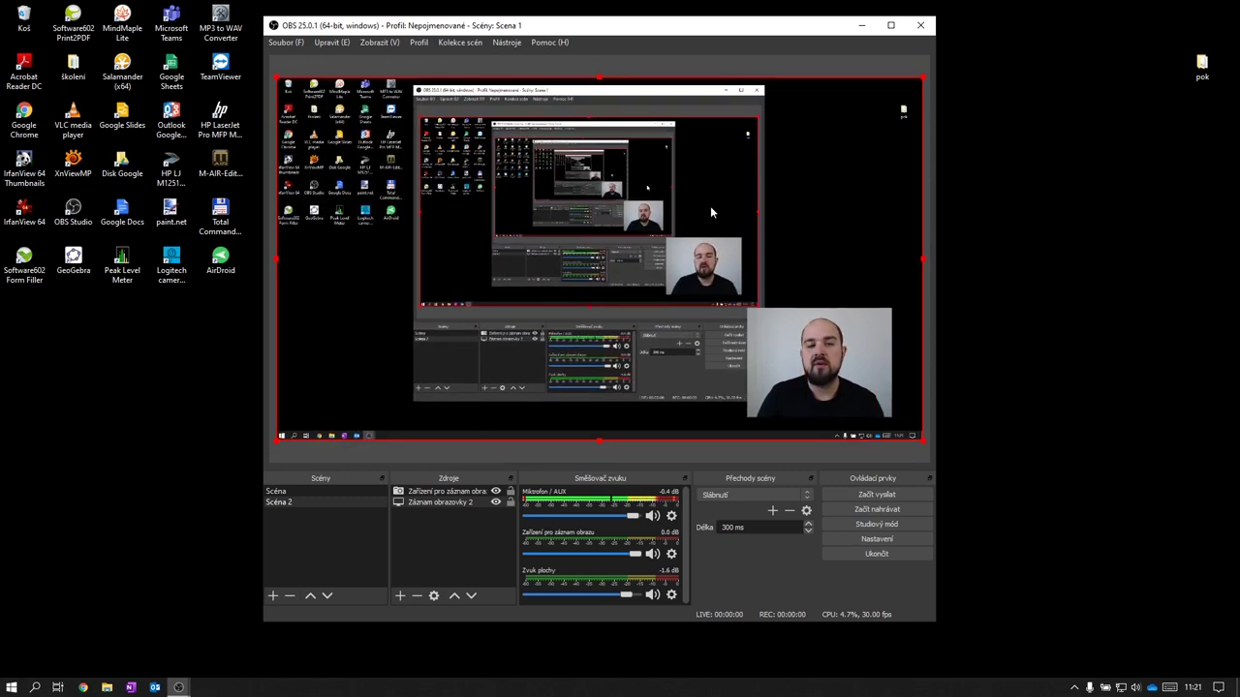
click(511, 491)
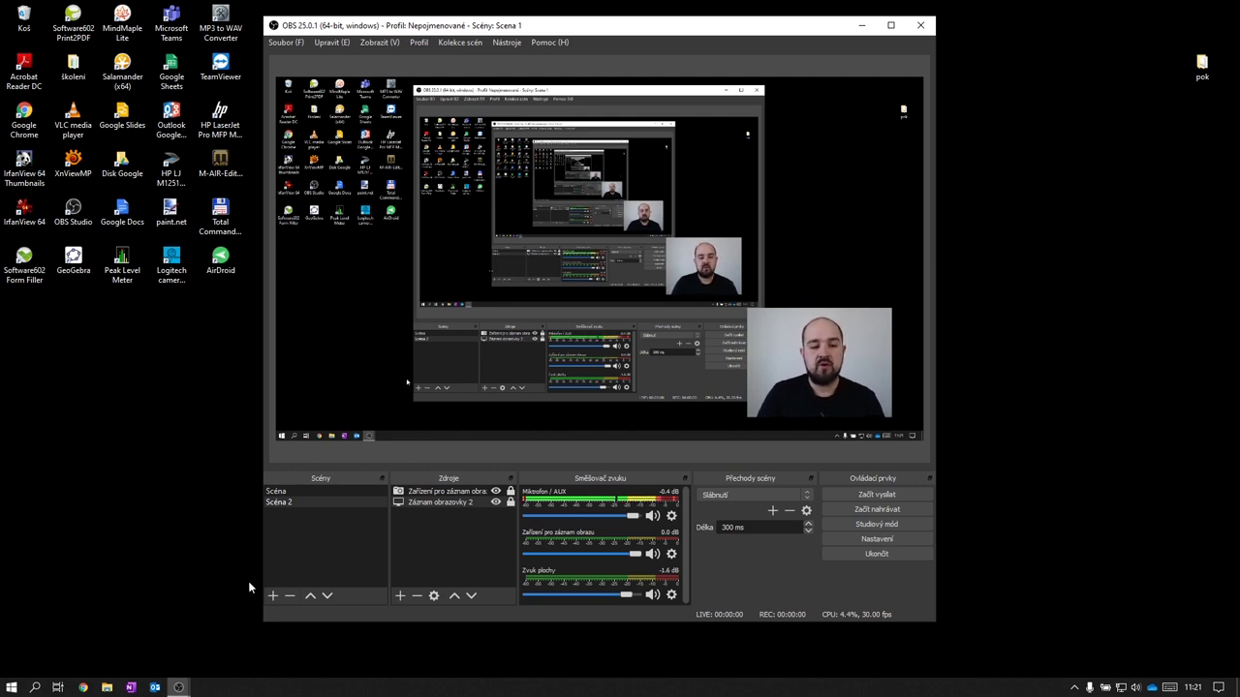
- Add the scene Scéna 3 containing the existing webcam source Zařízení pro záznam obrazu at full size, and lock that source
click(271, 594)
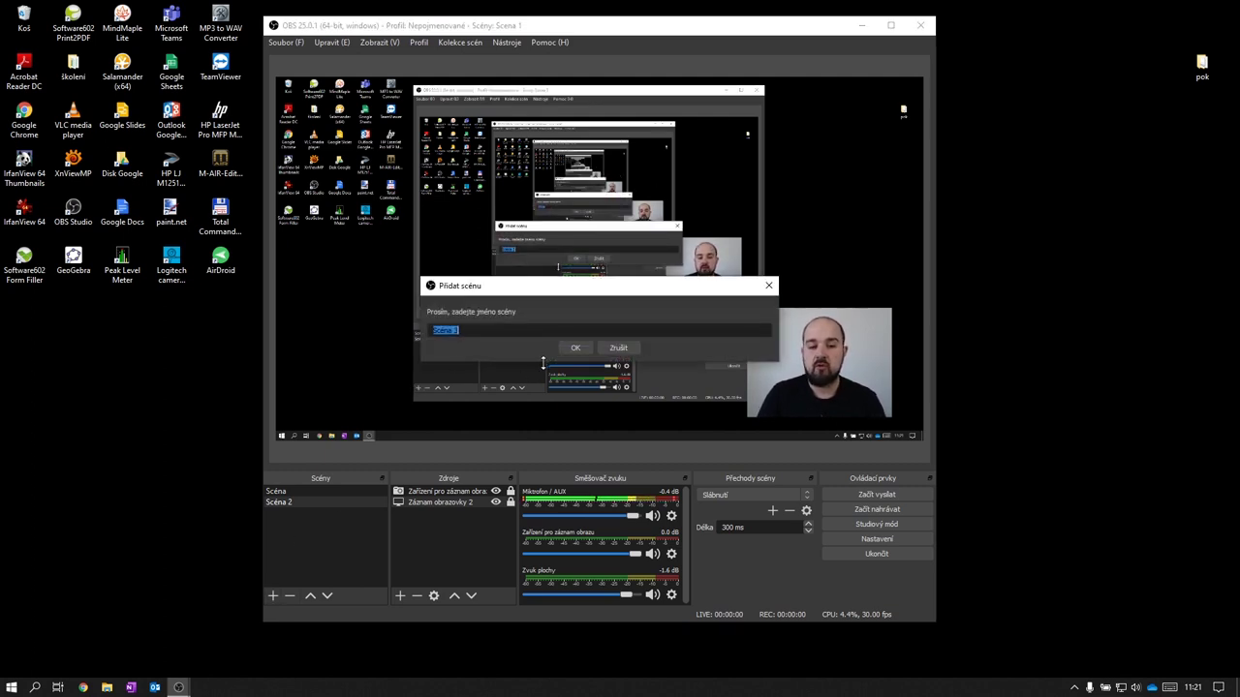
click(572, 349)
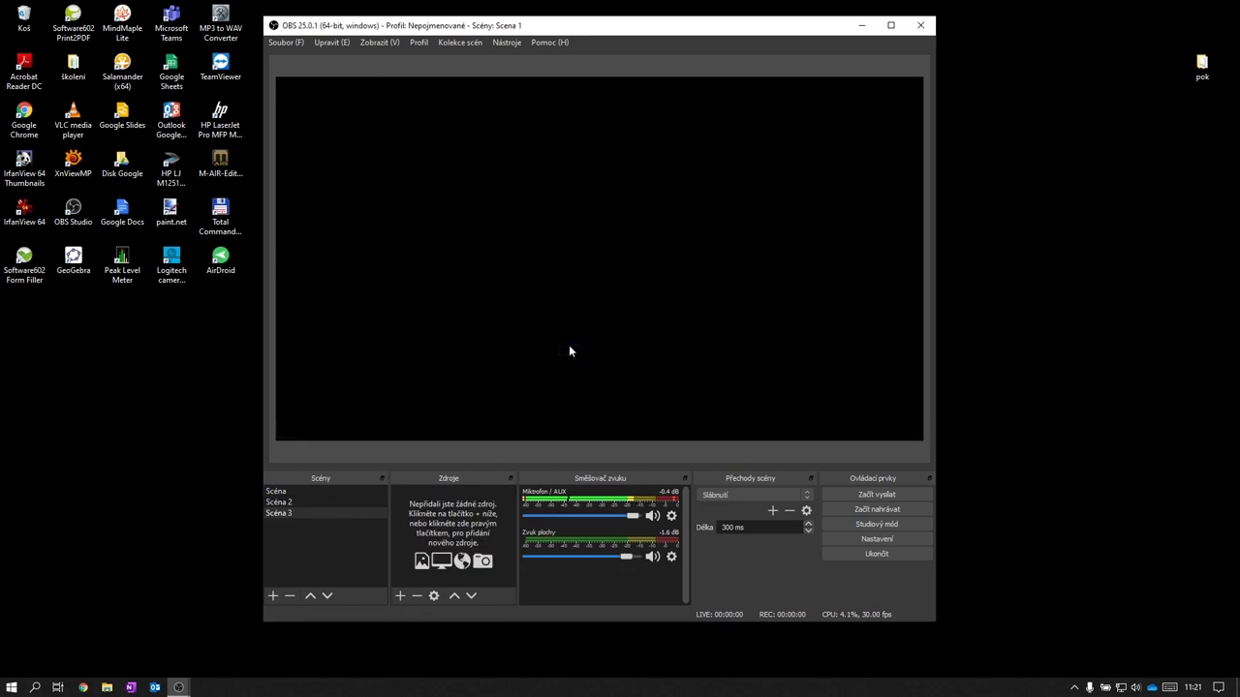
click(399, 596)
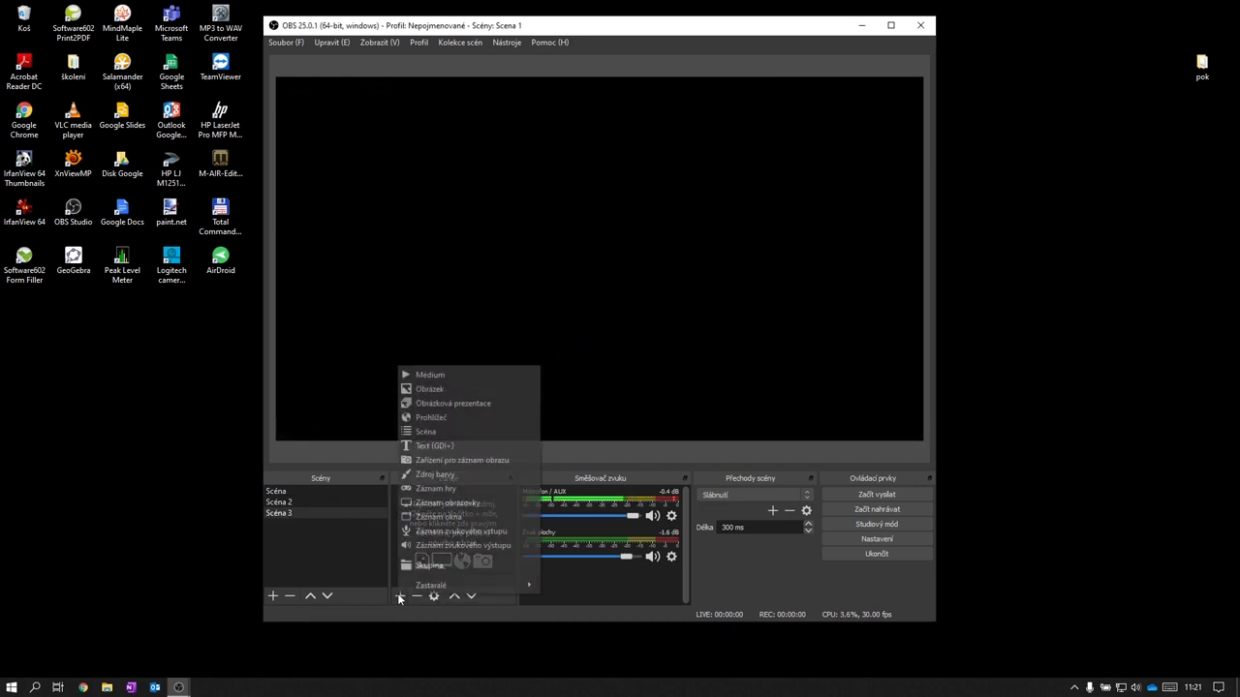
click(453, 459)
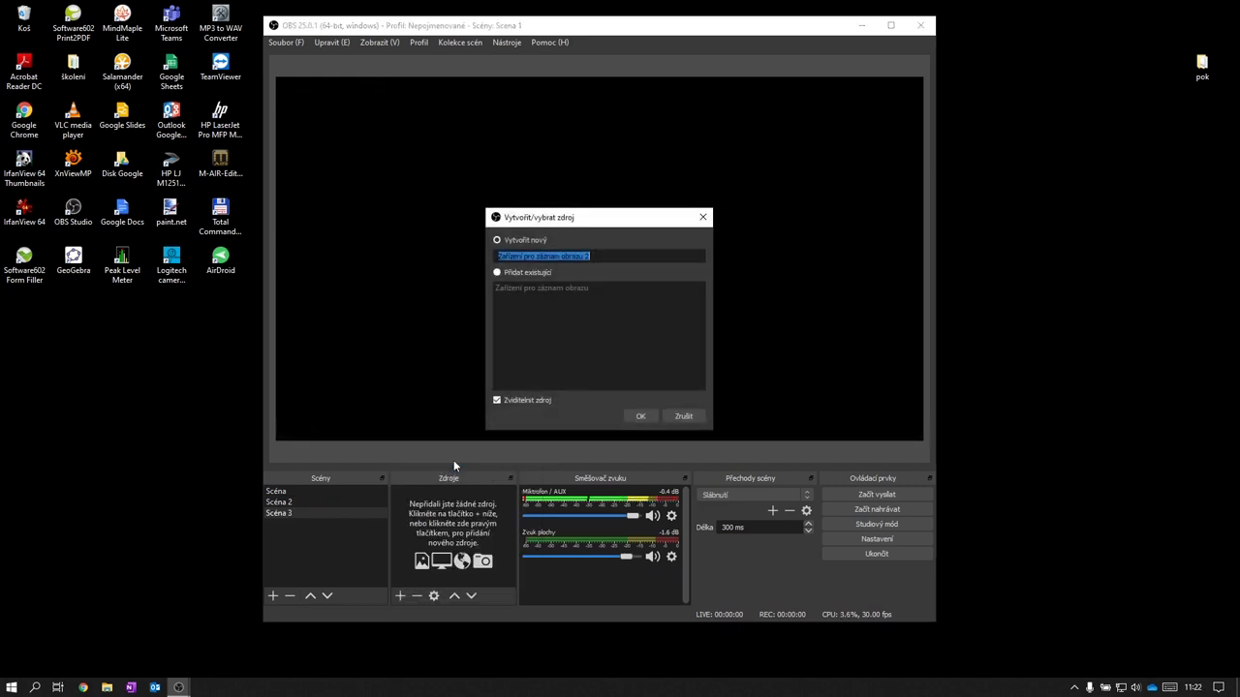
click(500, 273)
click(536, 285)
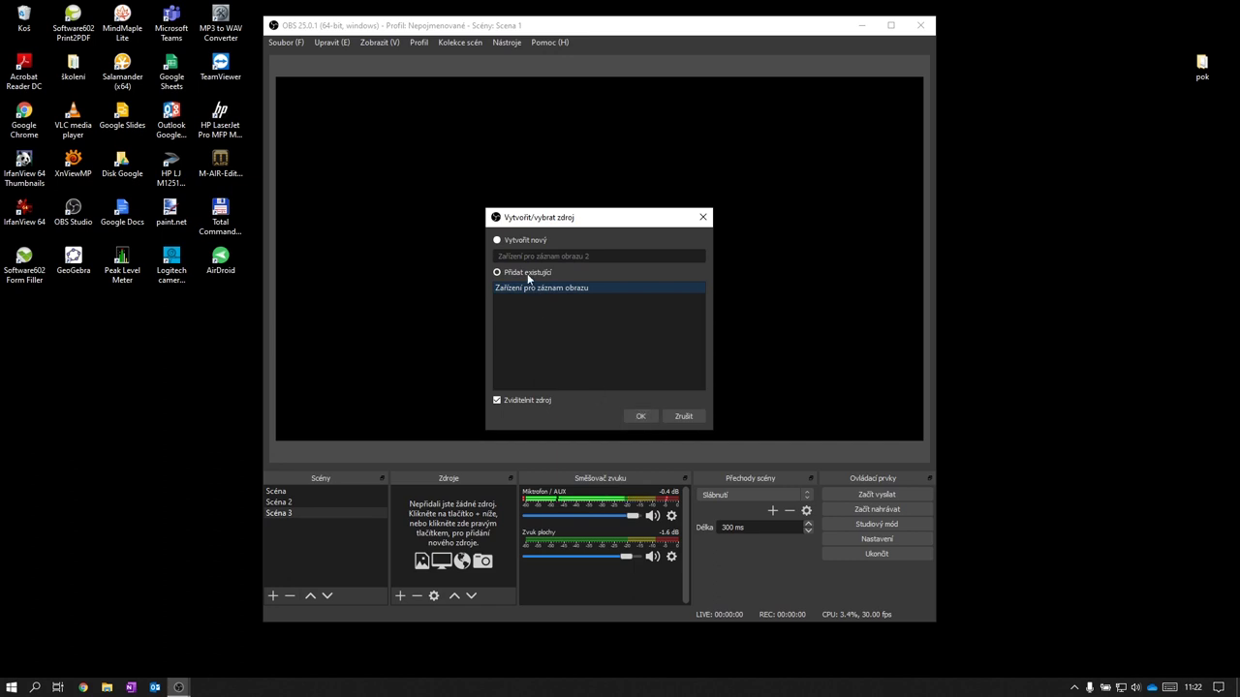
click(636, 415)
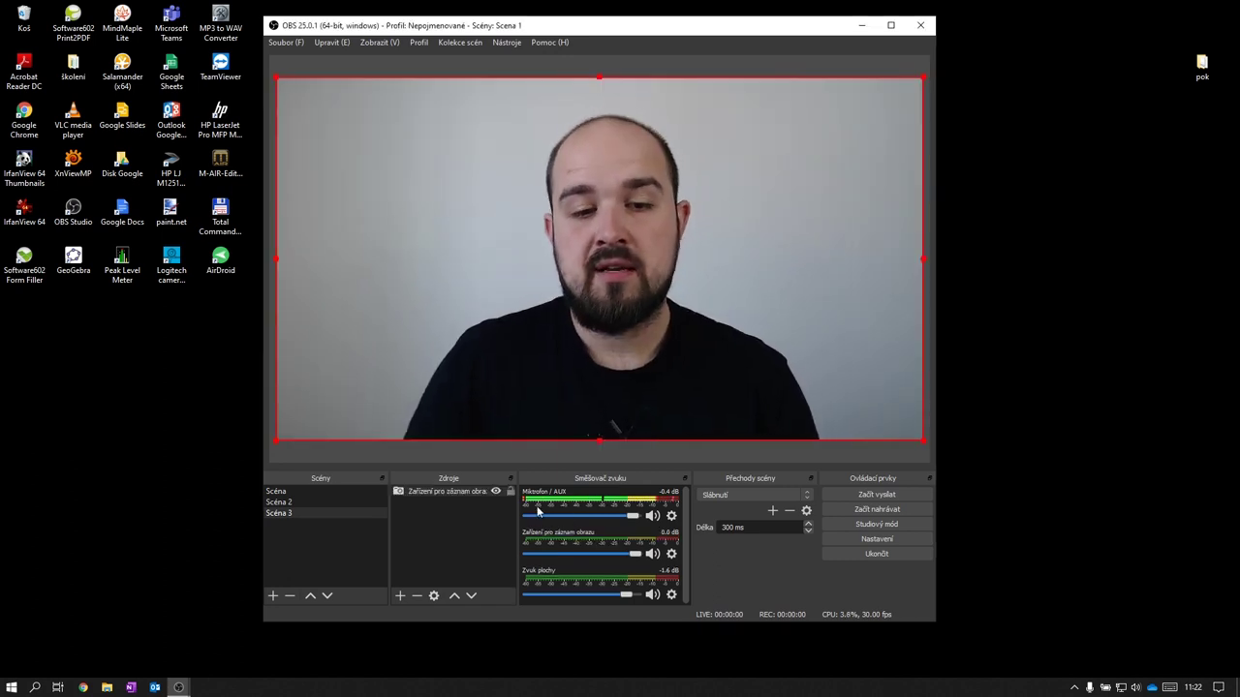
click(500, 520)
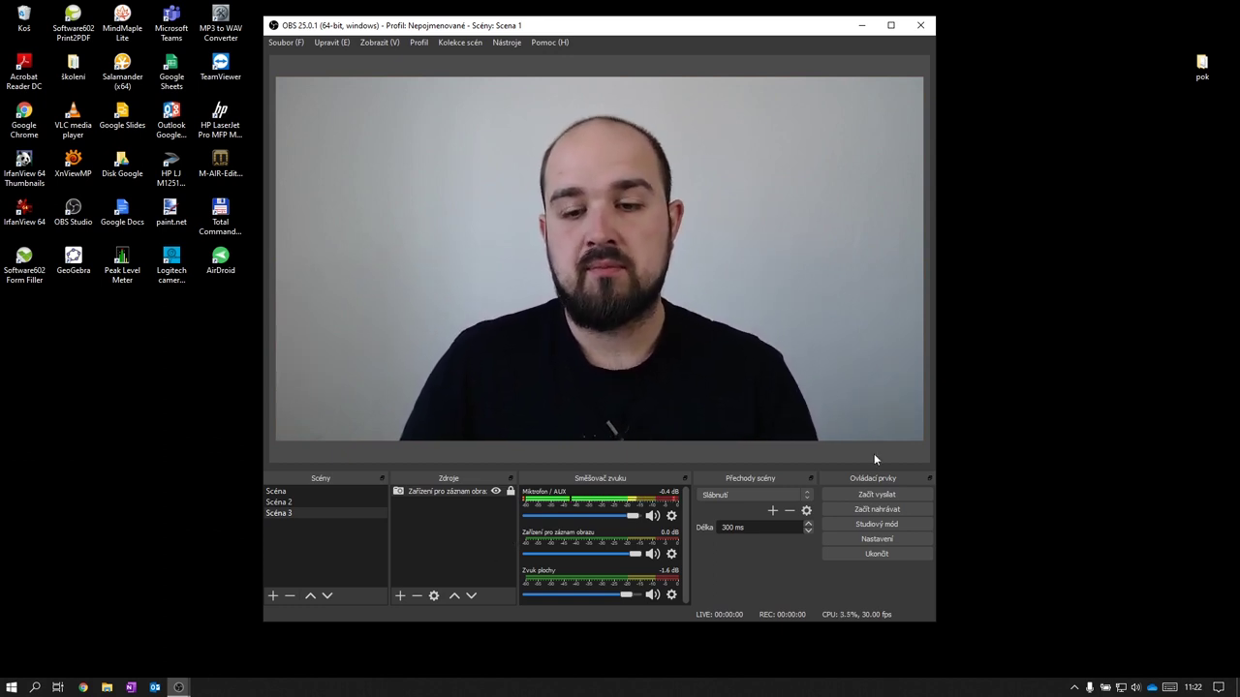
- Assign the scene-switching hotkeys Num 6 to Scéna 2 and Num 3 to Scéna 3, and test both
click(883, 538)
click(300, 267)
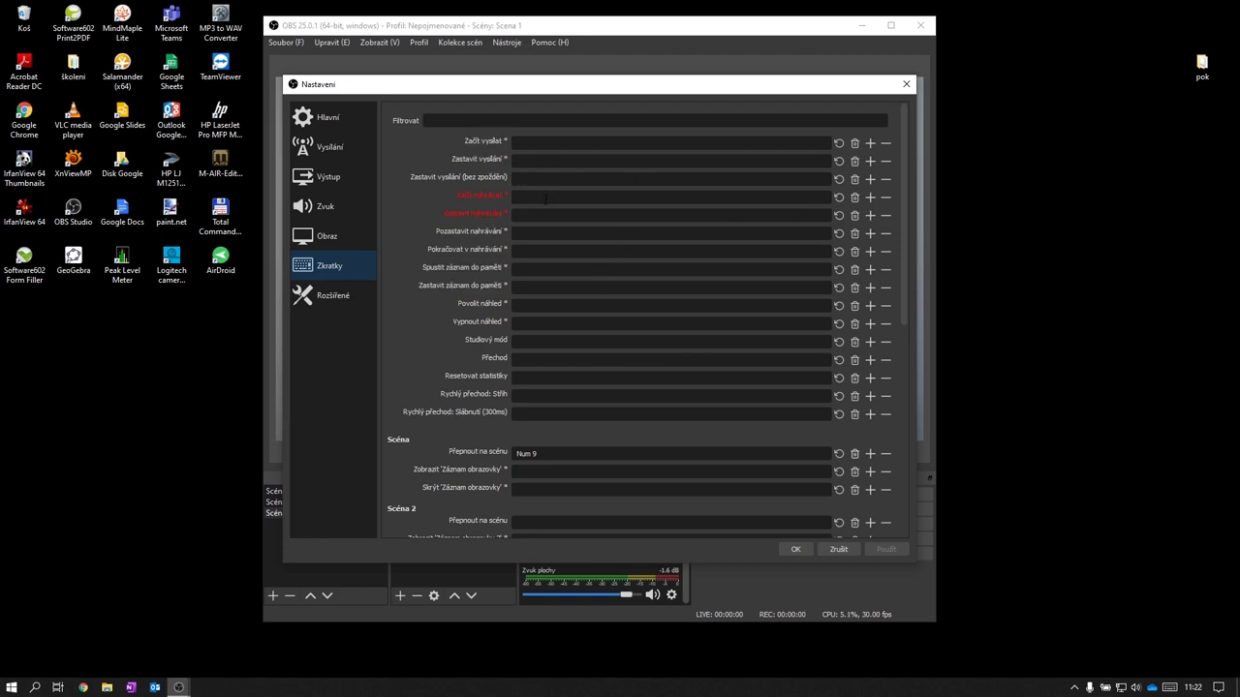
scroll(558, 203, down, 3)
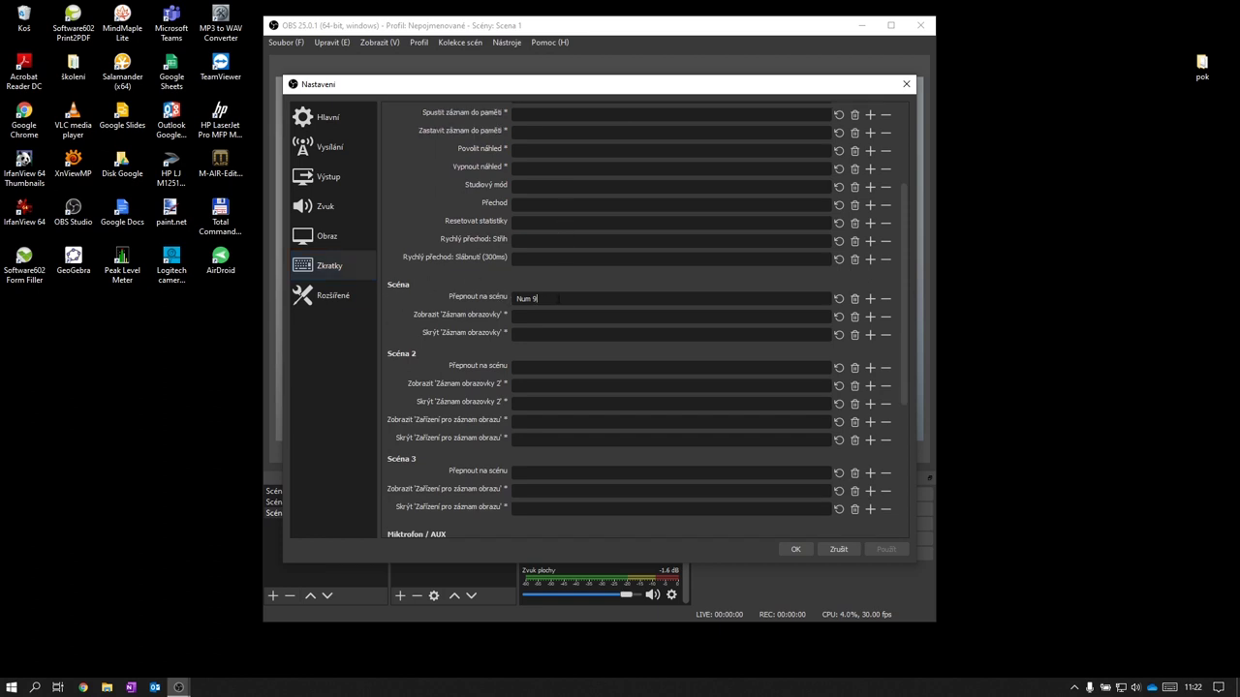
scroll(503, 280, down, 2)
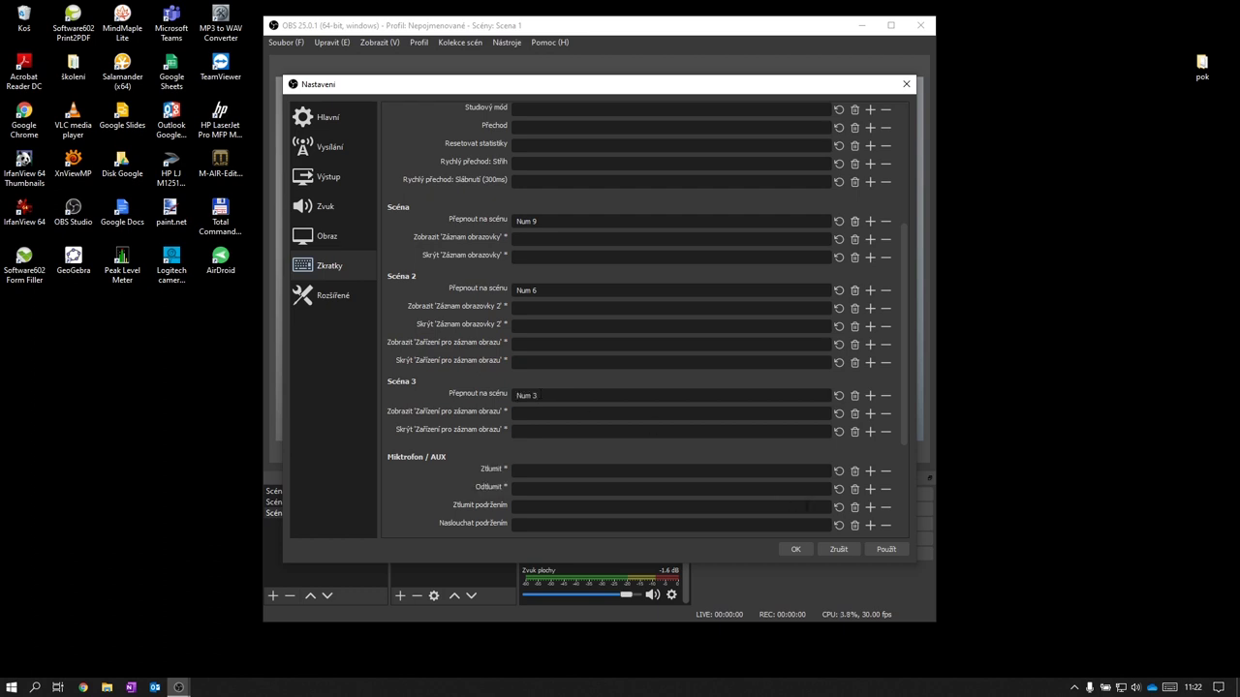
click(802, 551)
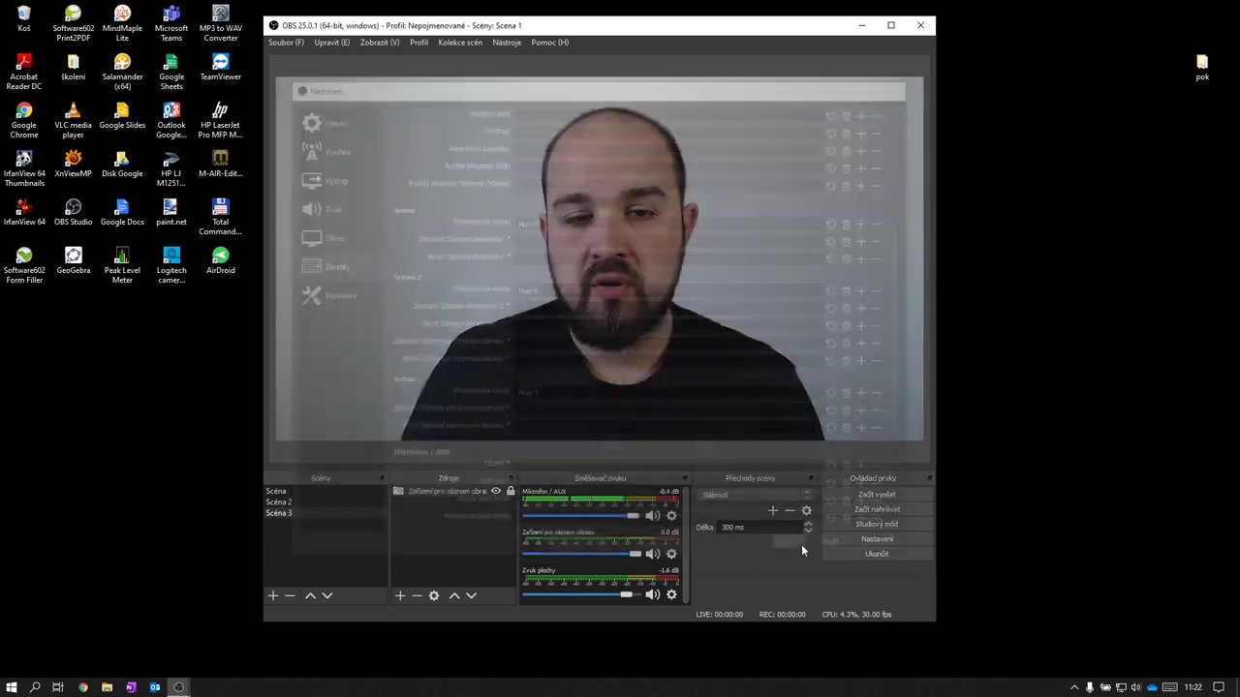
key(KP_2)
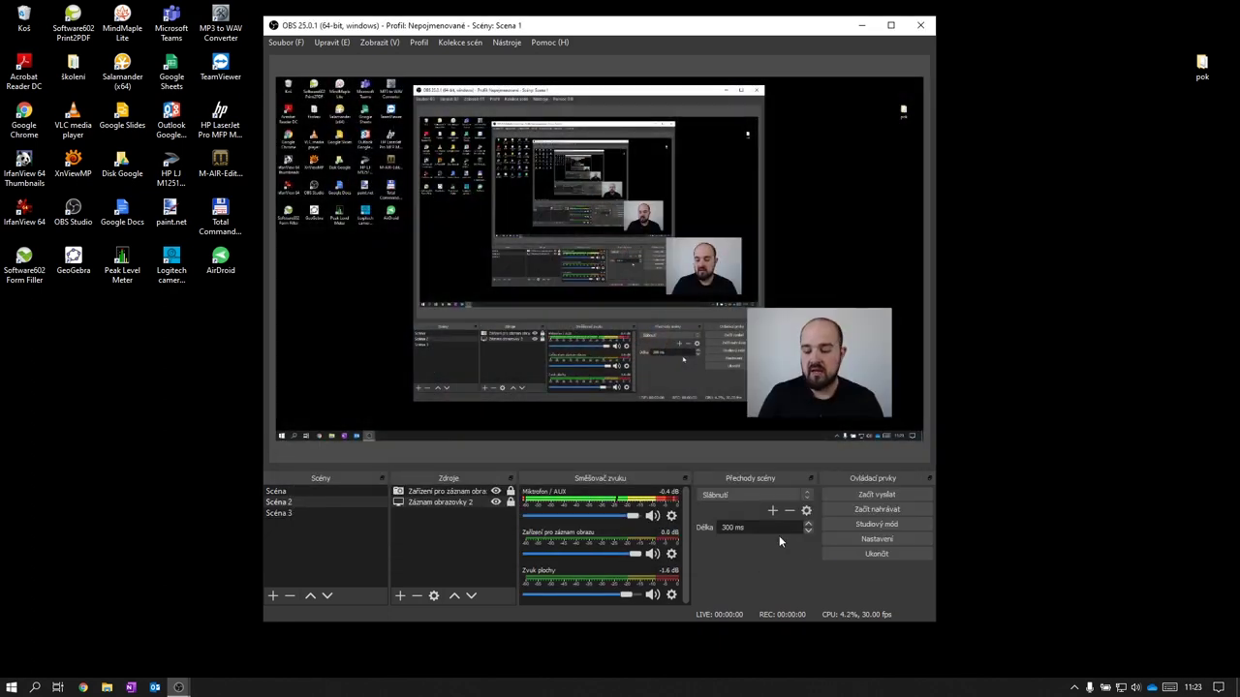
key(KP_3)
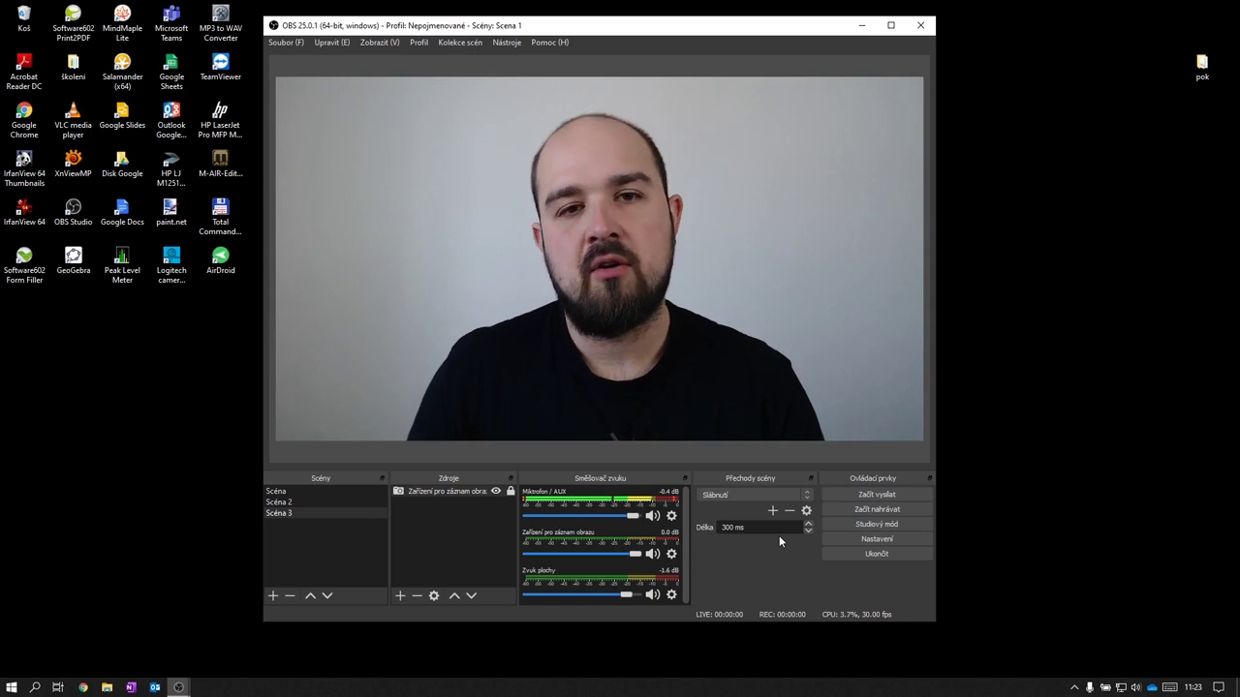